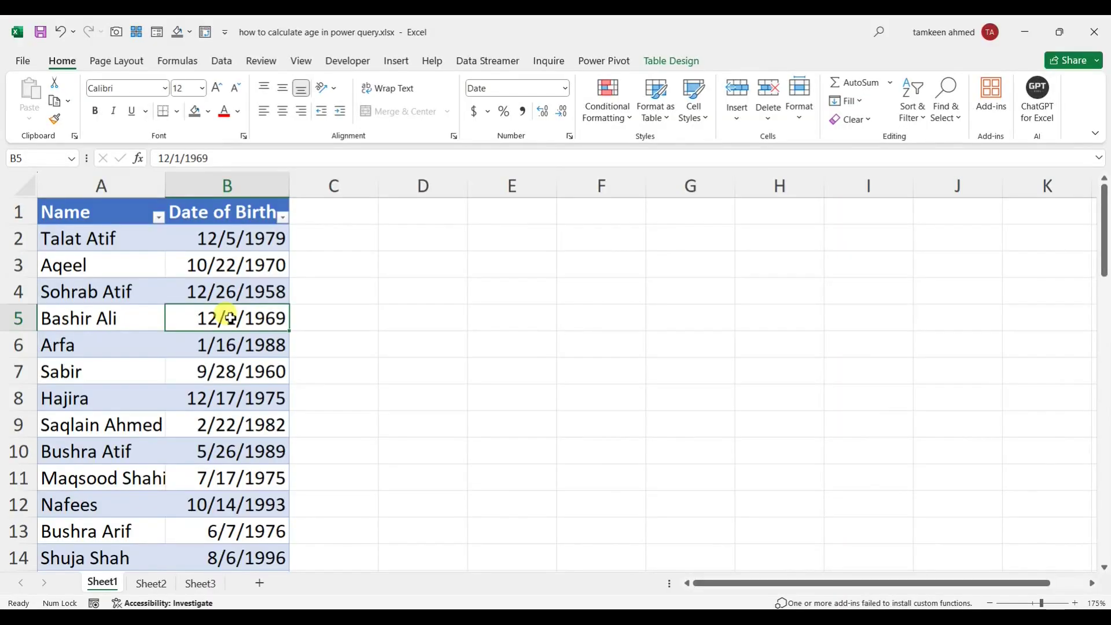
{"action": "key", "text": "Left"}
{"action": "key", "text": "Up"}
{"action": "key", "text": "Up"}
{"action": "key", "text": "Up"}
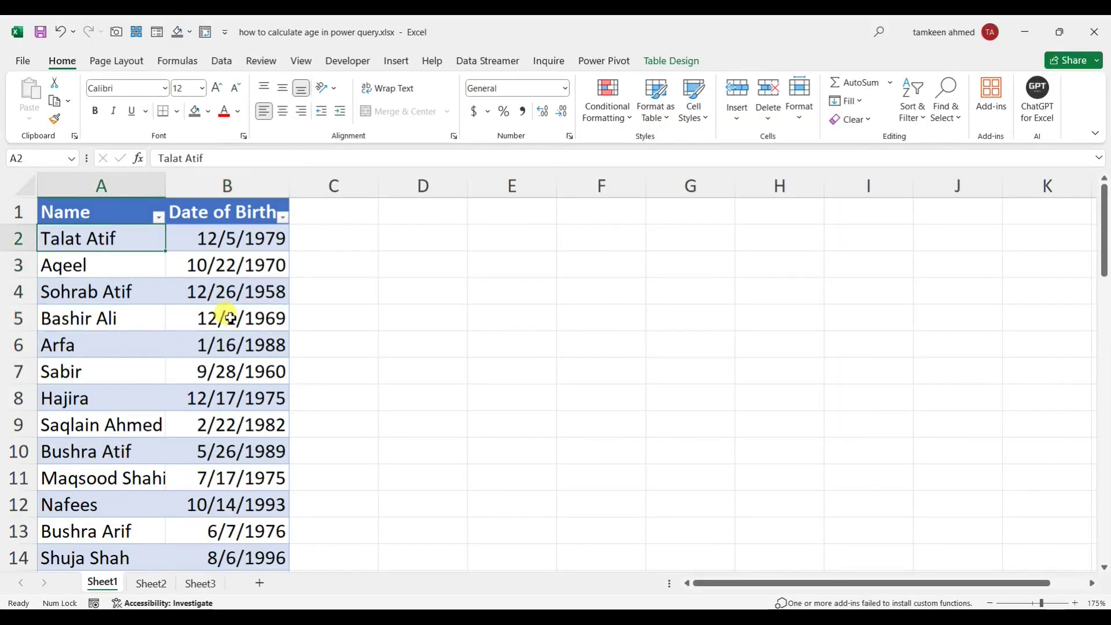
{"action": "key", "text": "Right"}
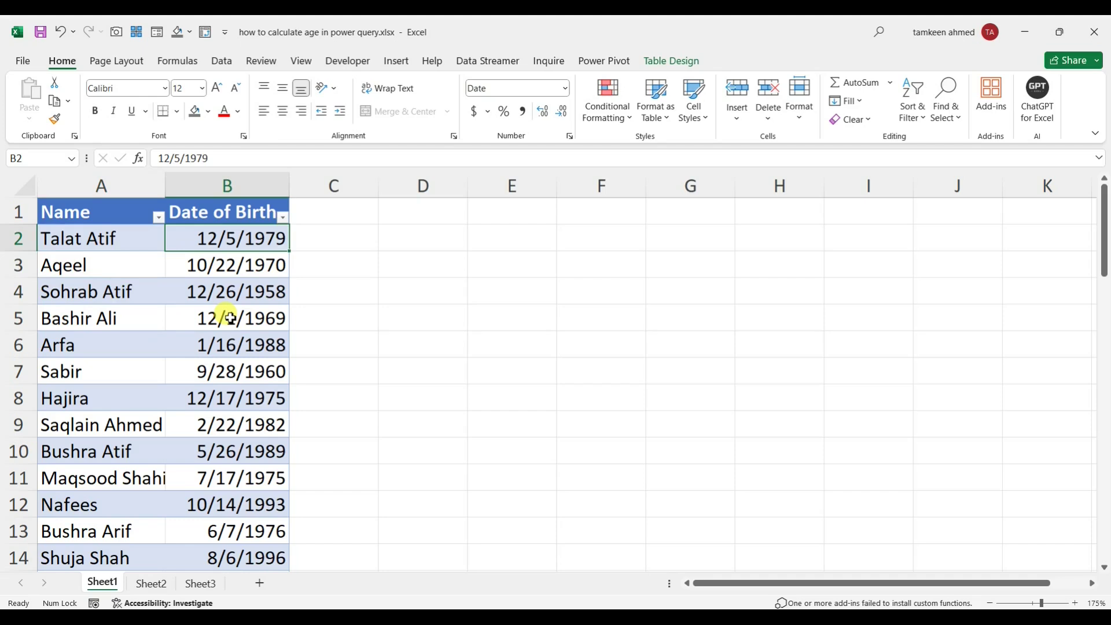
{"action": "key", "text": "Left"}
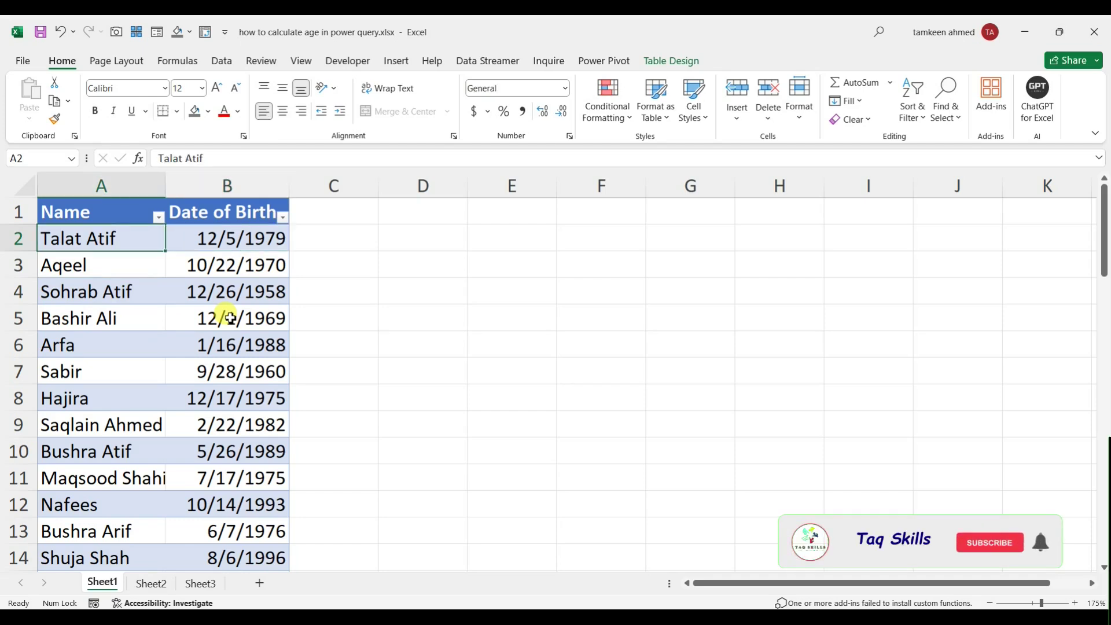
{"action": "key", "text": "Up"}
{"action": "key", "text": "Down"}
{"action": "key", "text": "Down"}
{"action": "key", "text": "Down"}
{"action": "key", "text": "Down"}
{"action": "key", "text": "Down"}
{"action": "key", "text": "Down"}
{"action": "key", "text": "Down"}
{"action": "key", "text": "Down"}
{"action": "key", "text": "Right"}
{"action": "key", "text": "Up"}
{"action": "key", "text": "Up"}
{"action": "key", "text": "Up"}
{"action": "key", "text": "Up"}
{"action": "key", "text": "Up"}
{"action": "key", "text": "Up"}
{"action": "key", "text": "Up"}
{"action": "key", "text": "Up"}
{"action": "key", "text": "Down"}
{"action": "key", "text": "Down"}
{"action": "key", "text": "Down"}
{"action": "key", "text": "Up"}
{"action": "key", "text": "Up"}
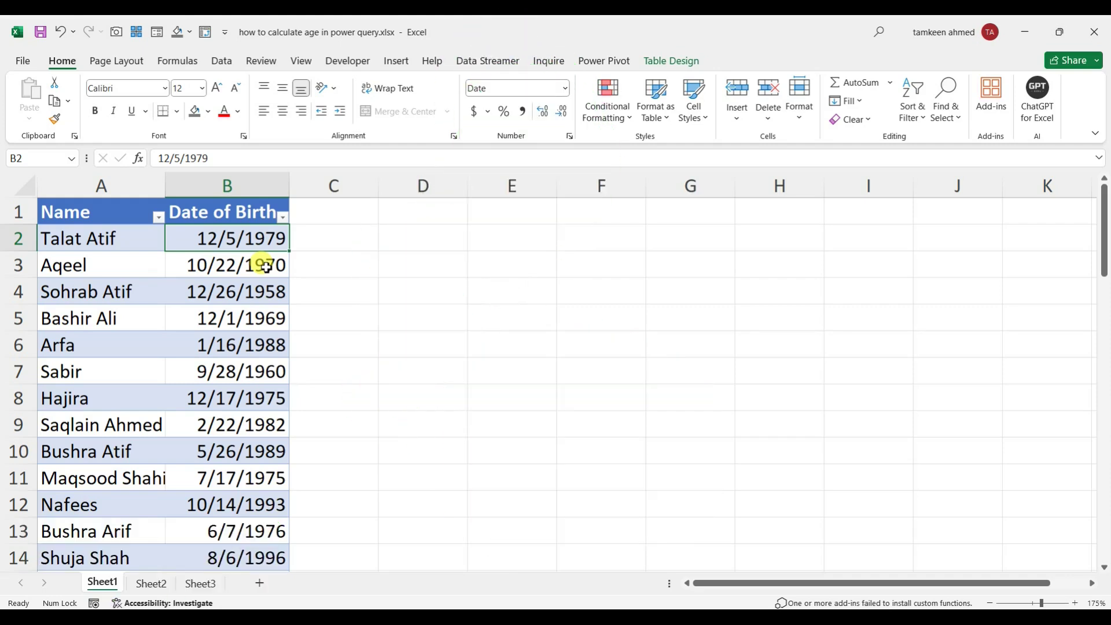
Step: Send the table to Power Query with Data > From Table/Range
{"action": "left_click", "coordinate": [175, 298]}
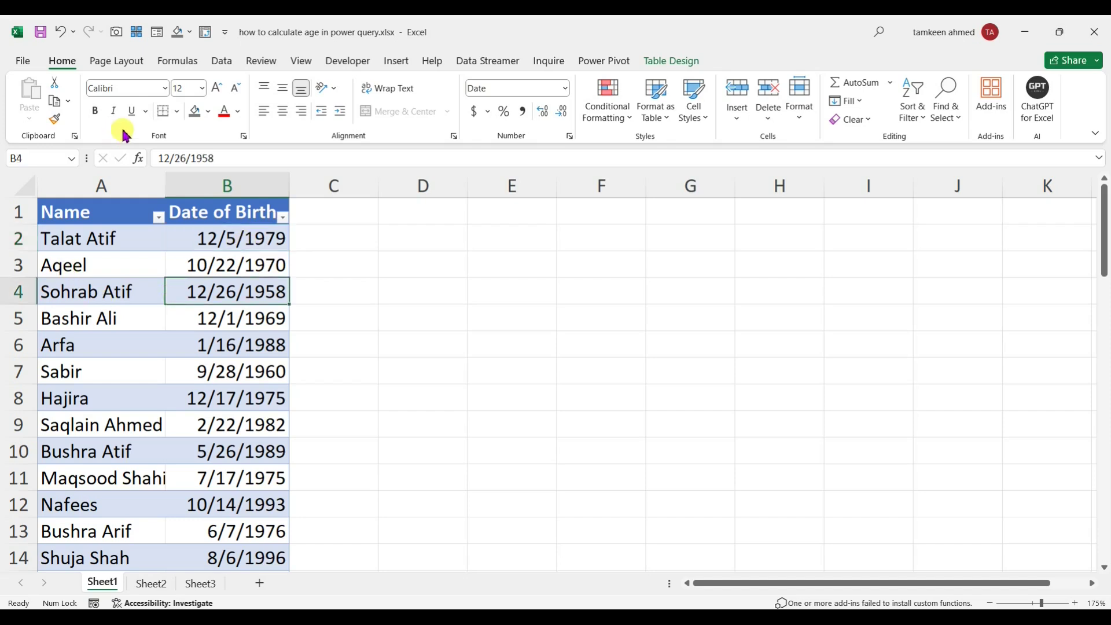
{"action": "left_click", "coordinate": [223, 63]}
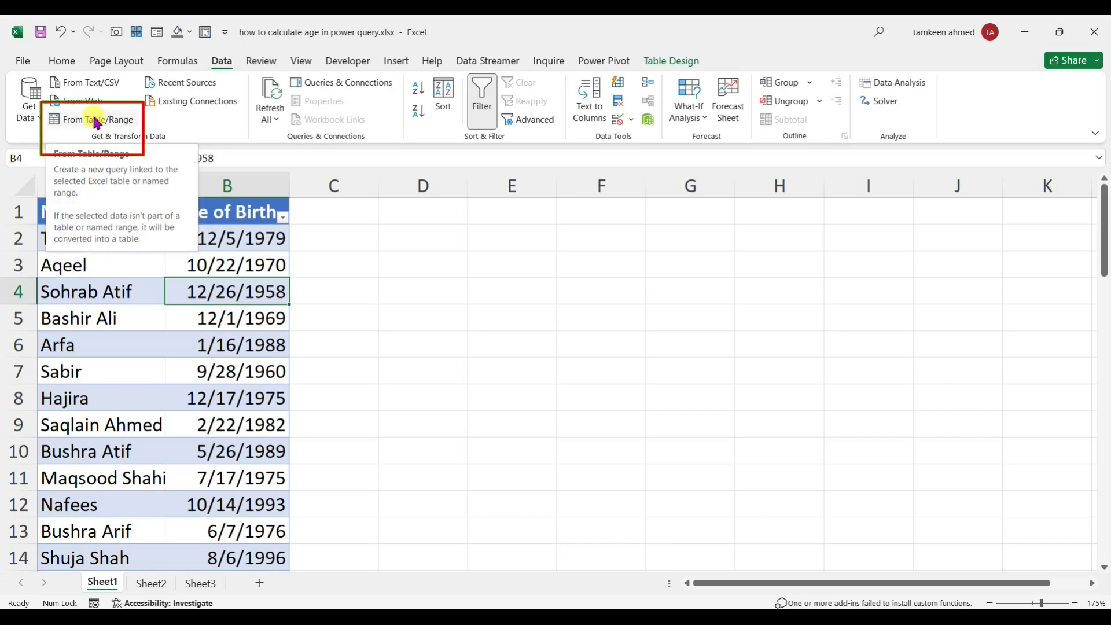
{"action": "left_click", "coordinate": [120, 369]}
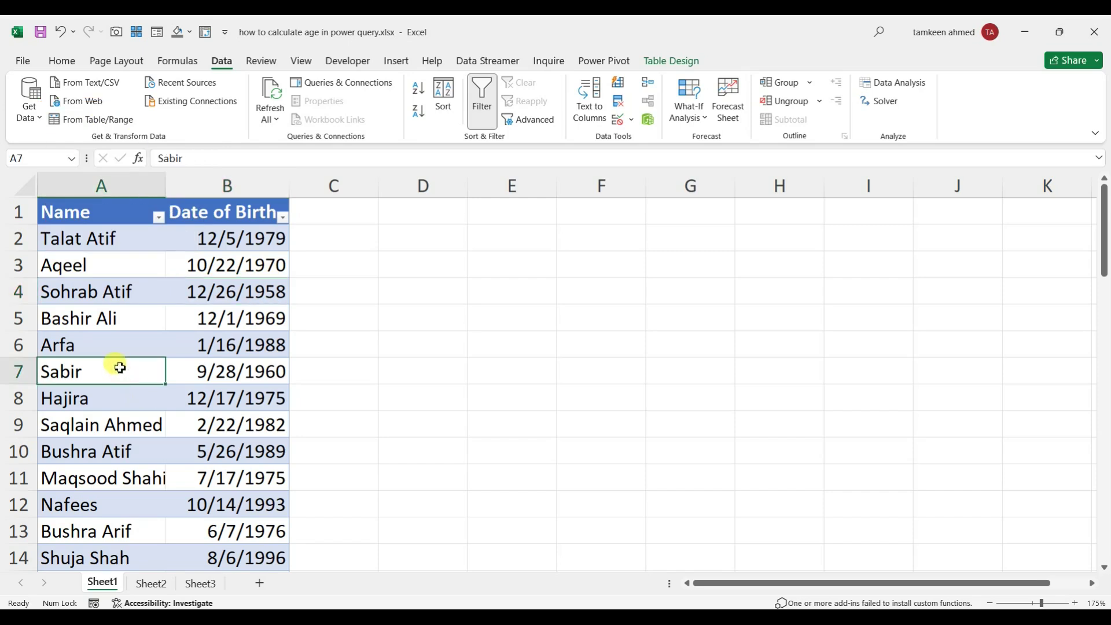
{"action": "left_click", "coordinate": [95, 122]}
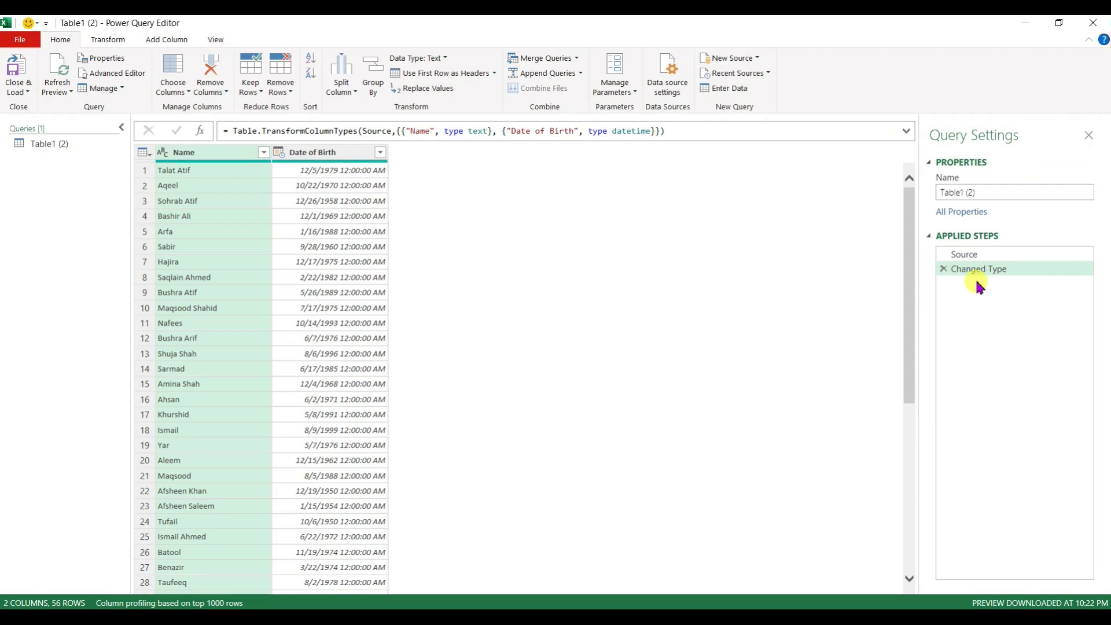
Step: Replace the query name Table1 (2) with Data_Set, fixing a typo before confirming
{"action": "left_click", "coordinate": [992, 190]}
{"action": "left_click_drag", "start_coordinate": [992, 190], "coordinate": [938, 195]}
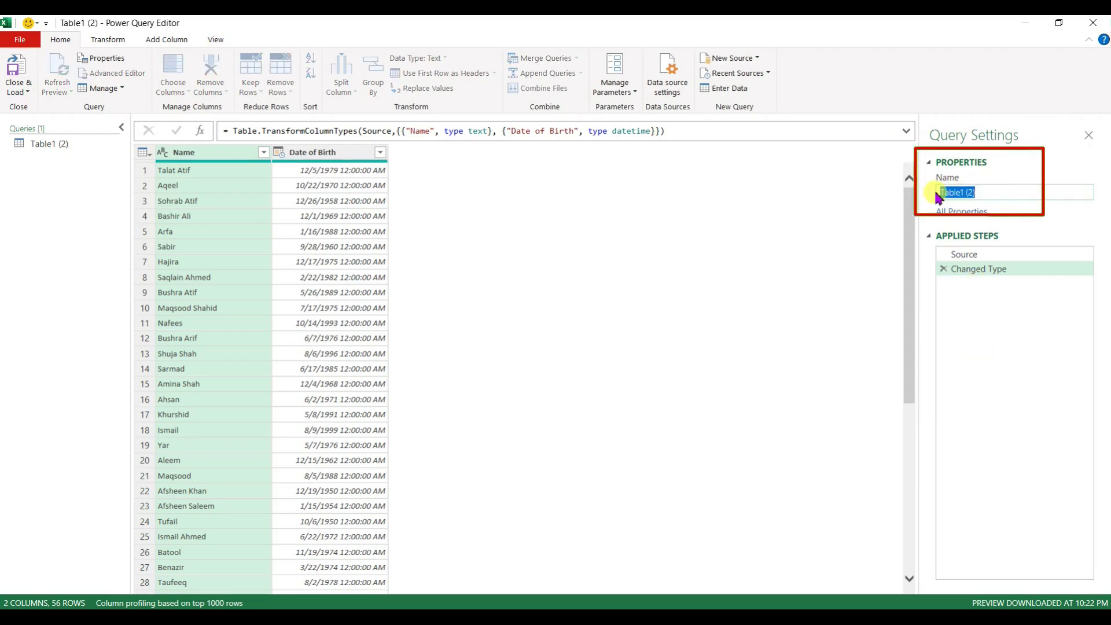
{"action": "type", "text": "Data"}
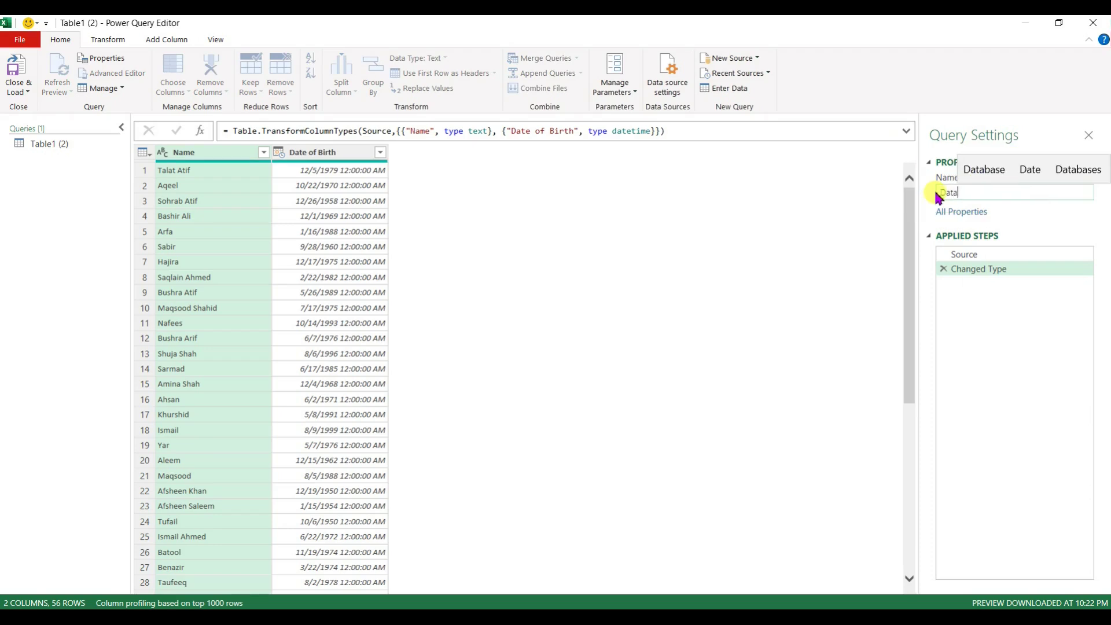
{"action": "type", "text": "+Set"}
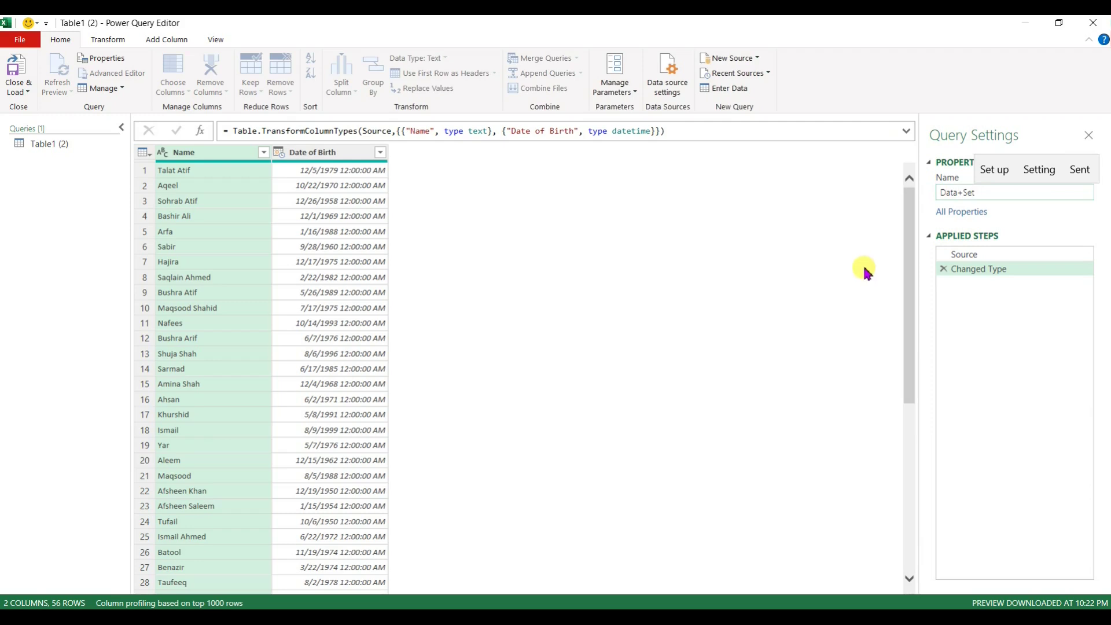
{"action": "key", "text": "BackSpace"}
{"action": "key", "text": "BackSpace"}
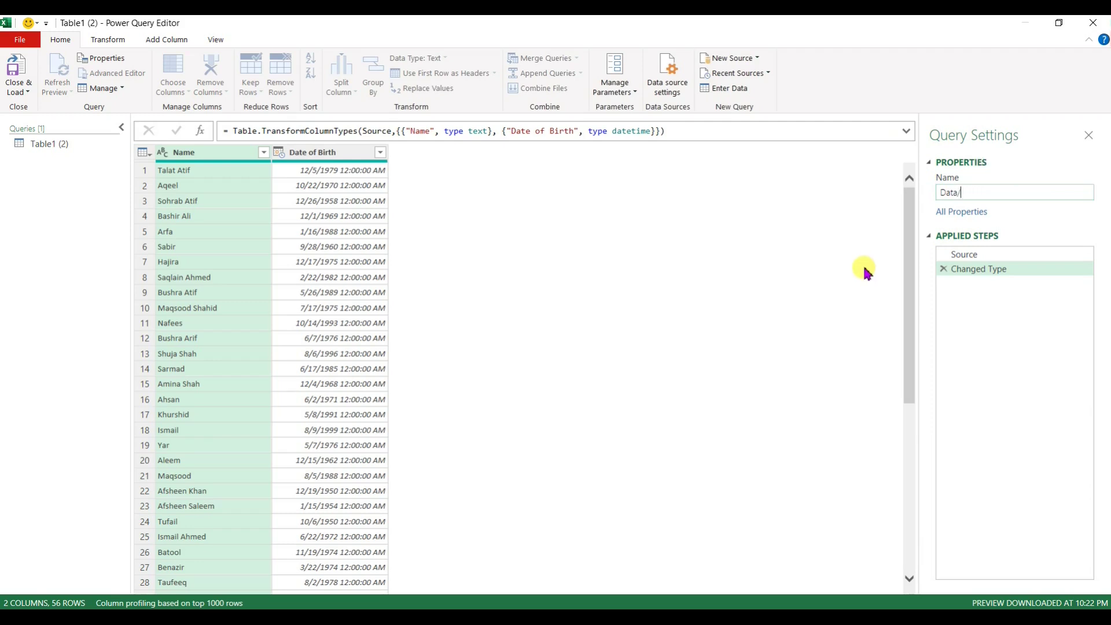
{"action": "type", "text": "_Set"}
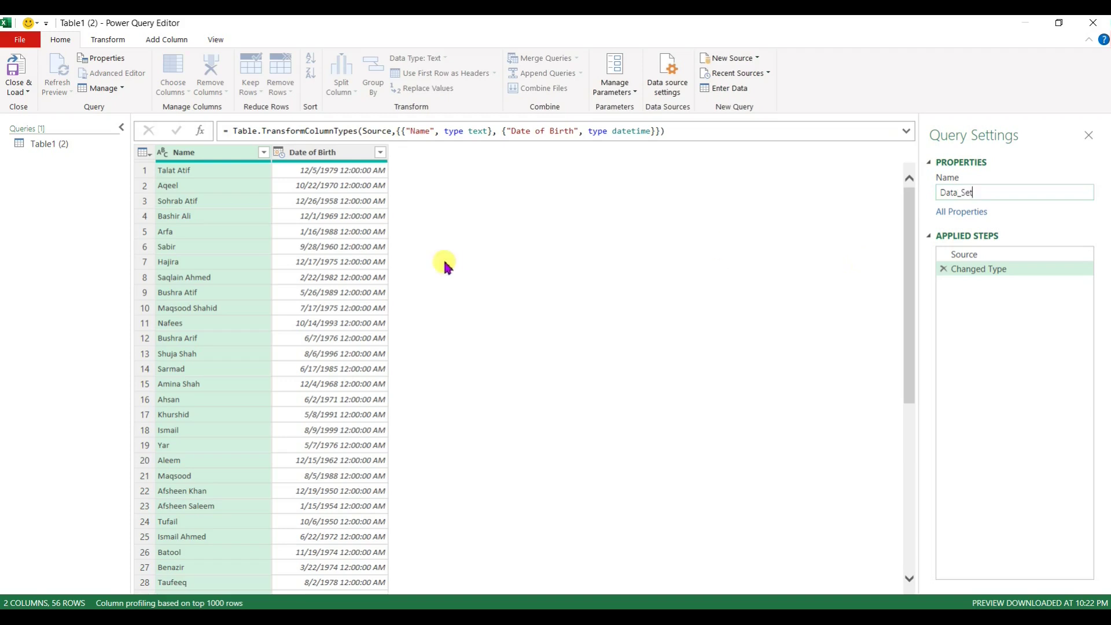
{"action": "left_click", "coordinate": [75, 213]}
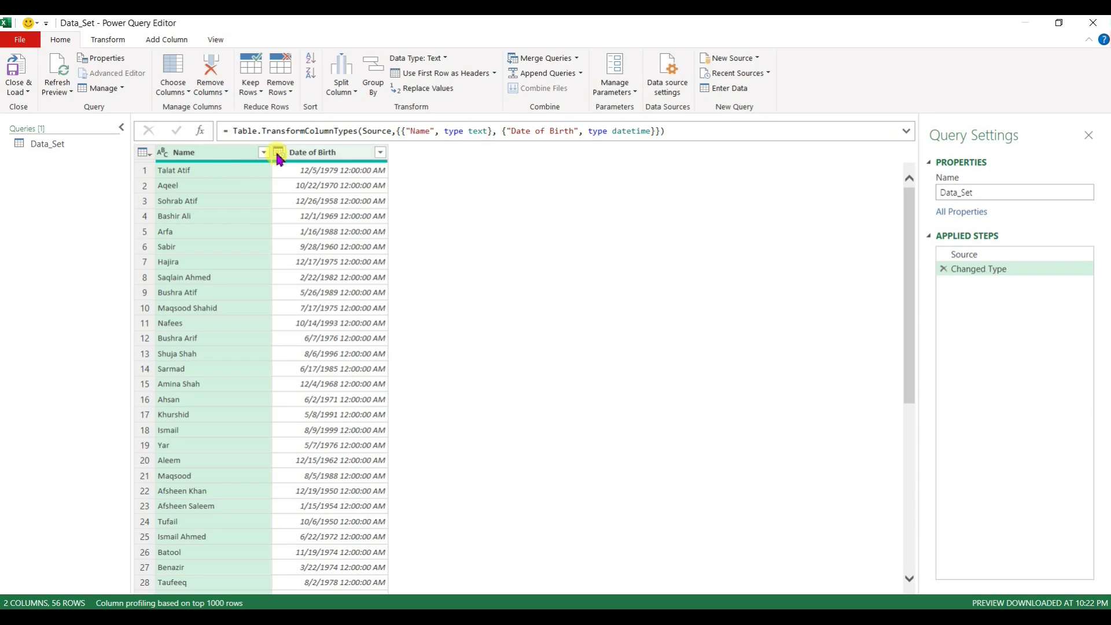
Step: Apply the Transform > Date > Age transform to the Date of Birth column
{"action": "left_click", "coordinate": [320, 153]}
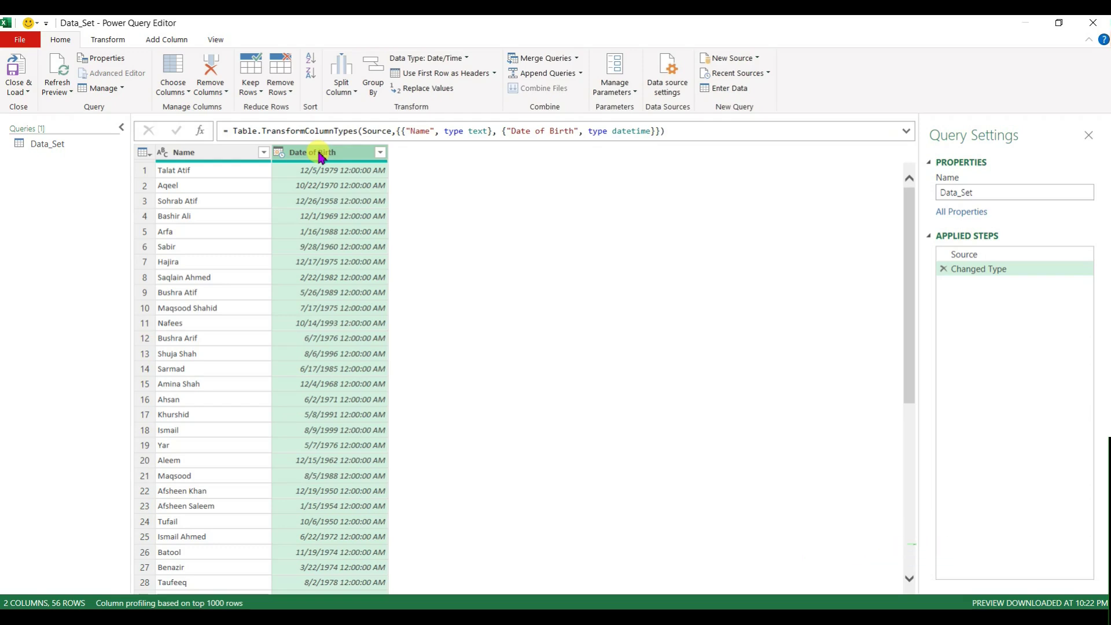
{"action": "left_click", "coordinate": [168, 40]}
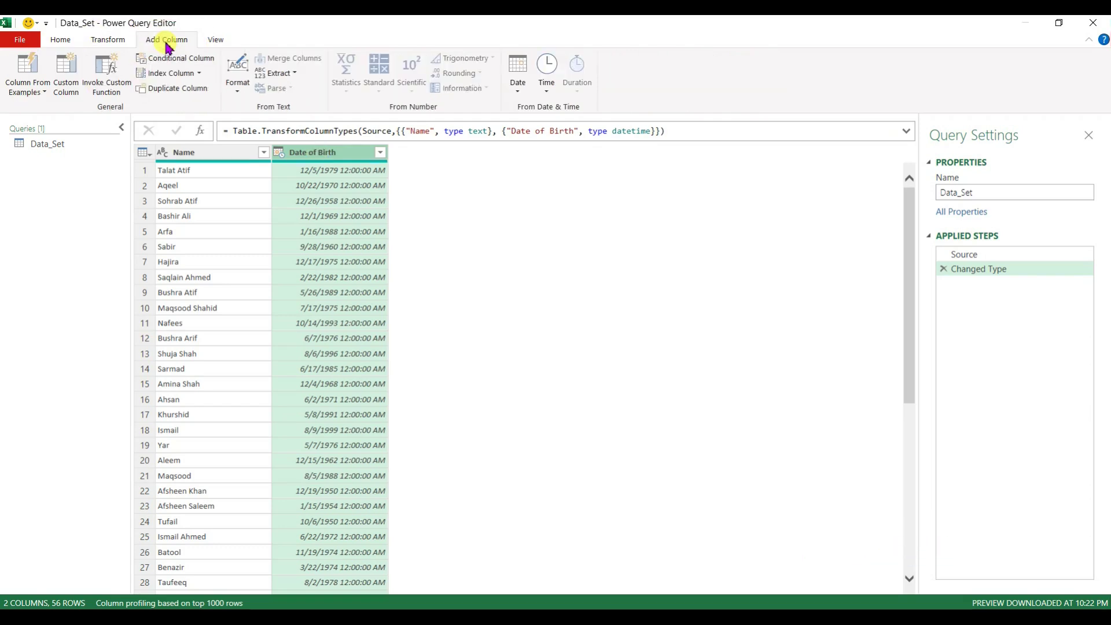
{"action": "left_click", "coordinate": [109, 41]}
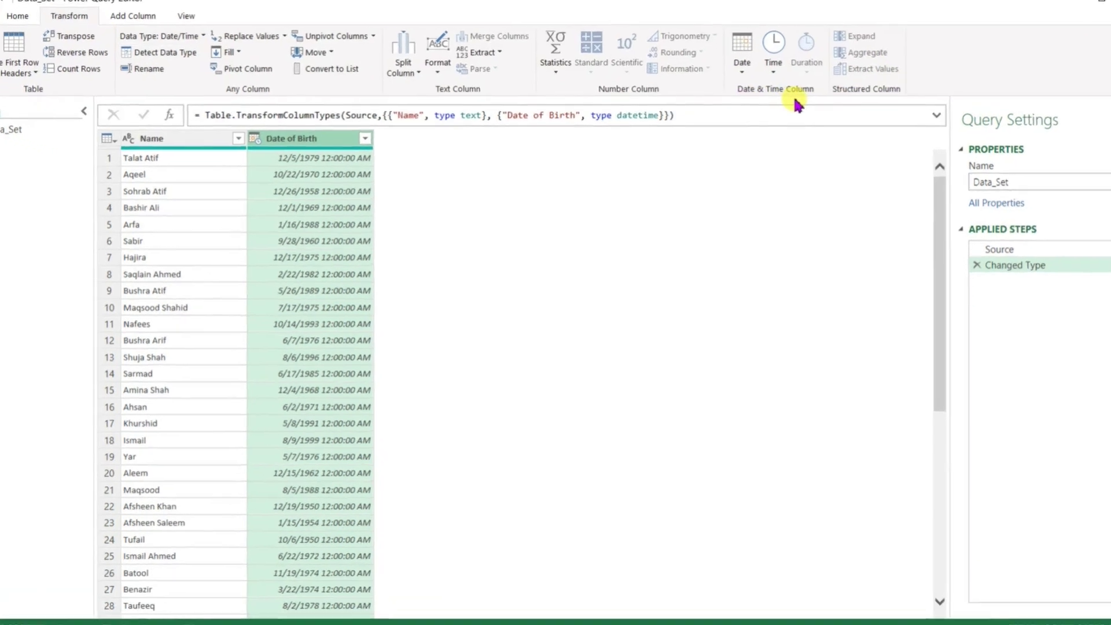
{"action": "left_click", "coordinate": [753, 58]}
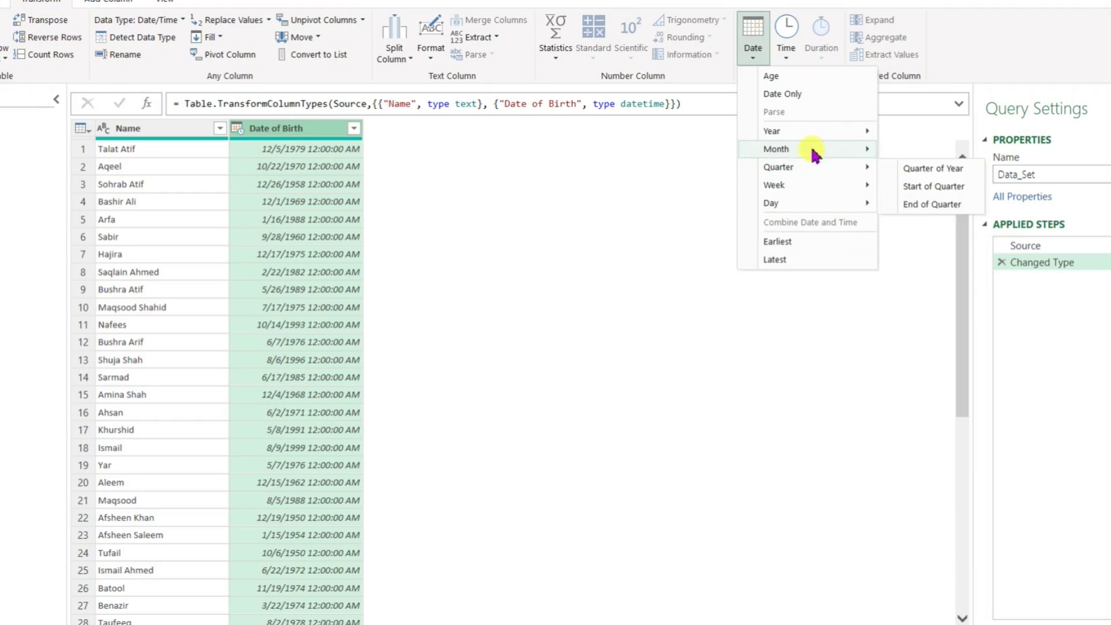
{"action": "left_click", "coordinate": [784, 78]}
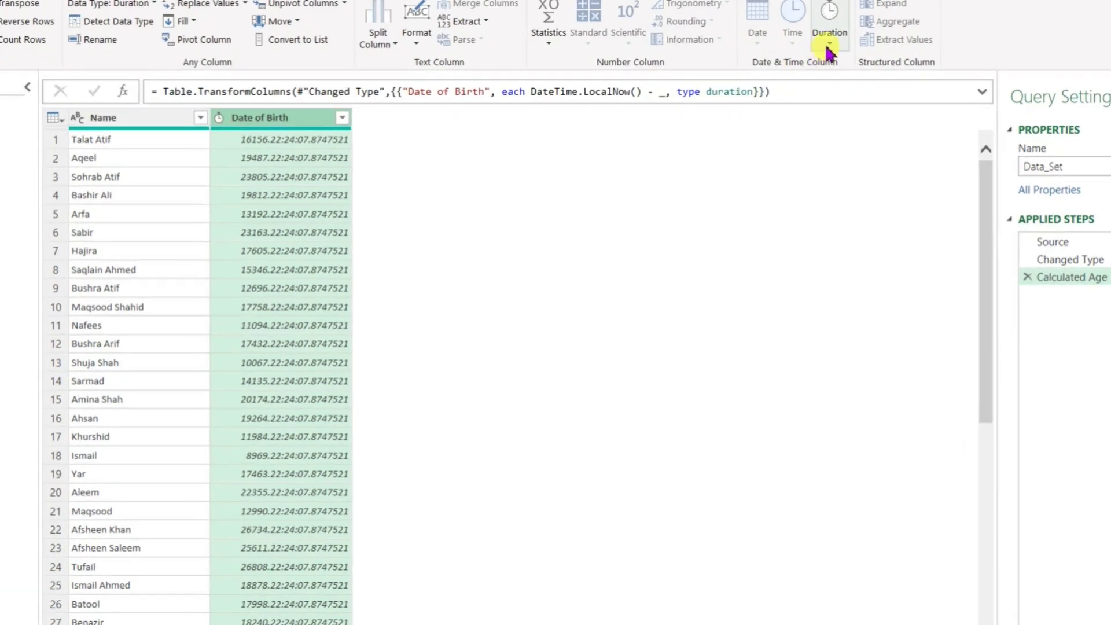
Step: Convert the Date of Birth durations to Total Years and set the column type to Whole Number
{"action": "left_click", "coordinate": [829, 52]}
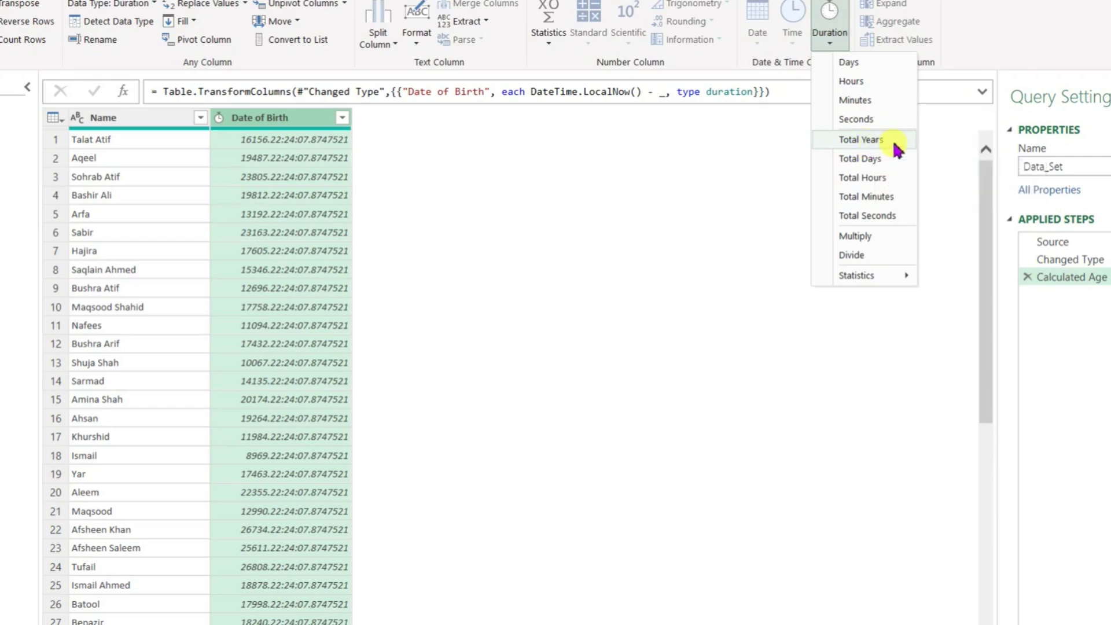
{"action": "left_click", "coordinate": [857, 147]}
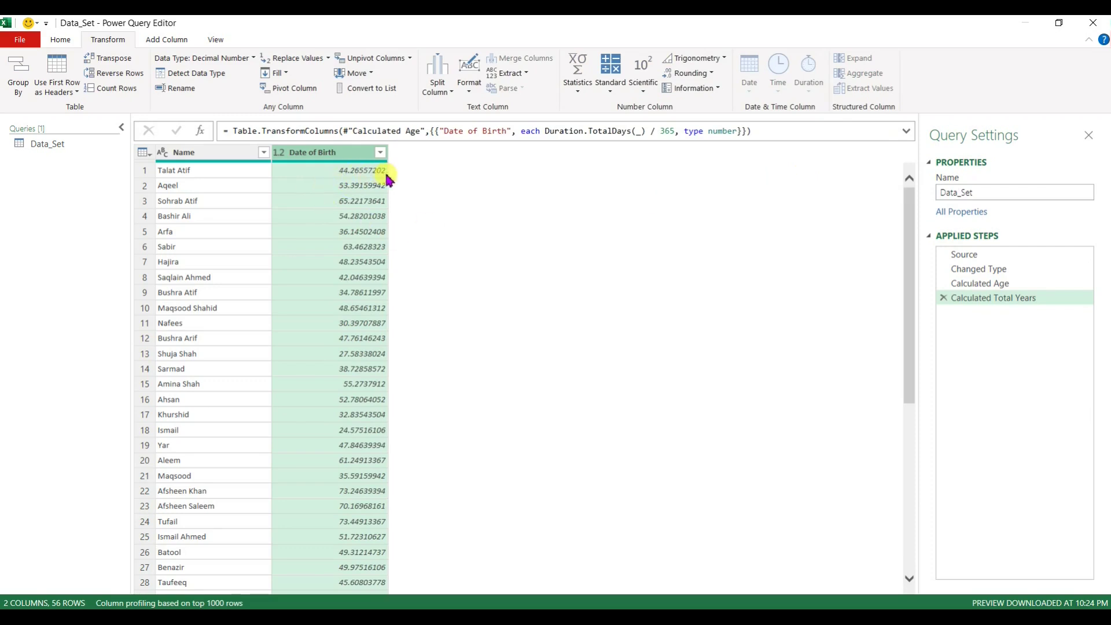
{"action": "left_click", "coordinate": [279, 153]}
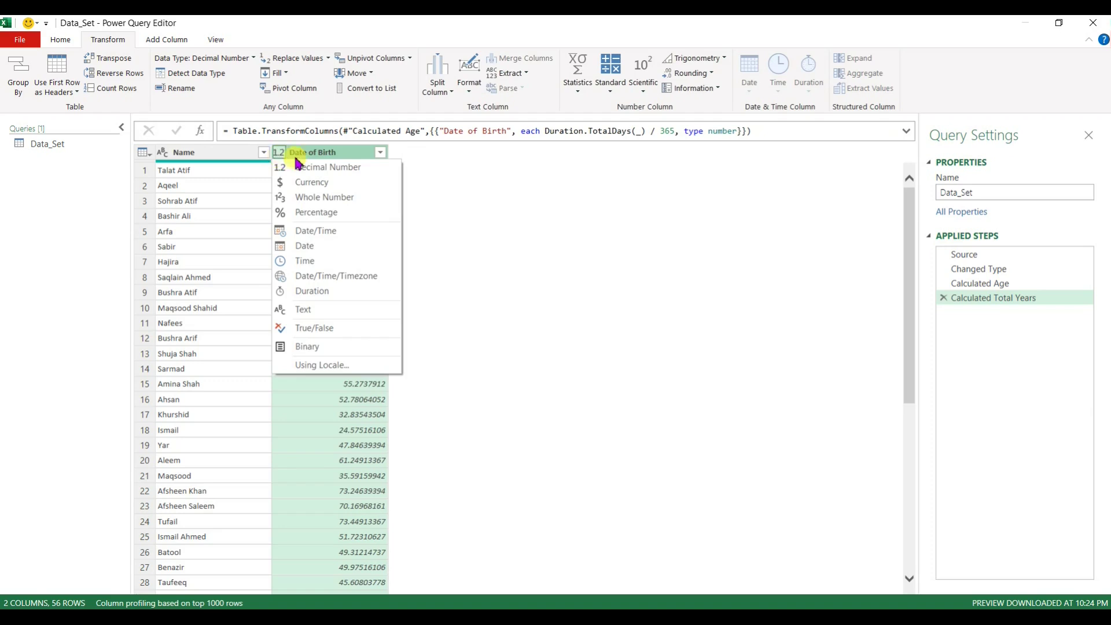
{"action": "left_click", "coordinate": [338, 196]}
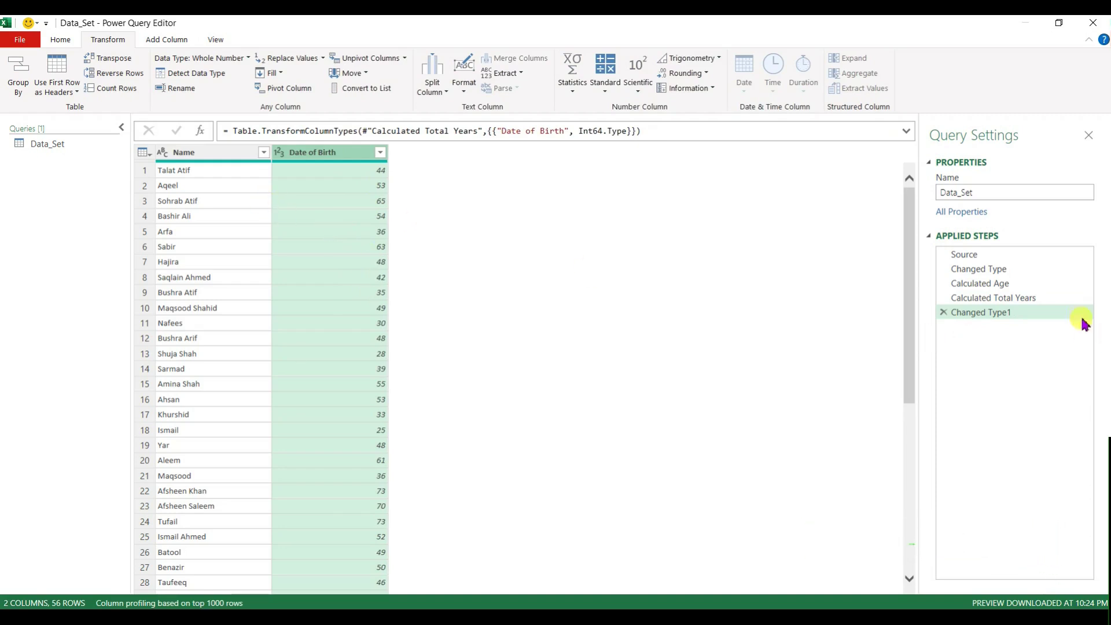
{"action": "mouse_move", "coordinate": [978, 269]}
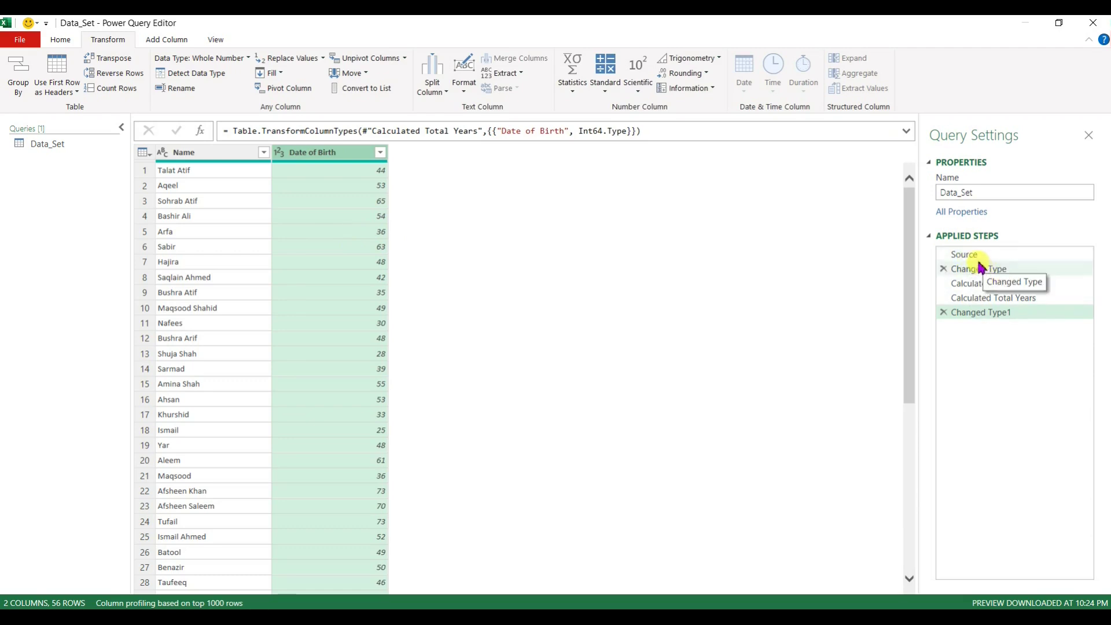
{"action": "left_click", "coordinate": [973, 255]}
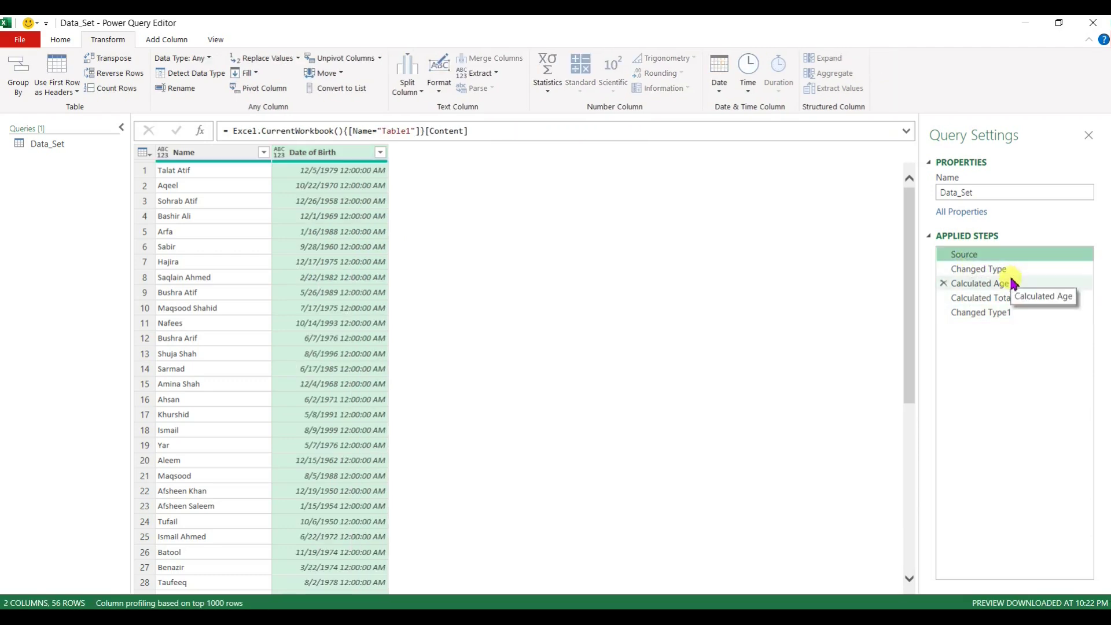
{"action": "left_click", "coordinate": [987, 267]}
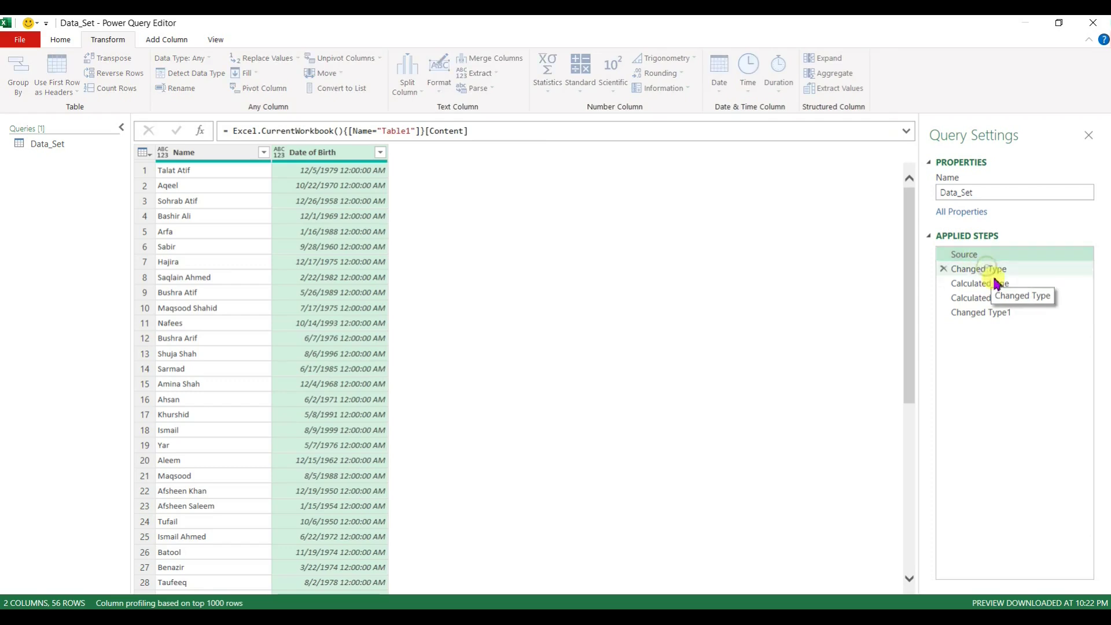
{"action": "left_click", "coordinate": [996, 284]}
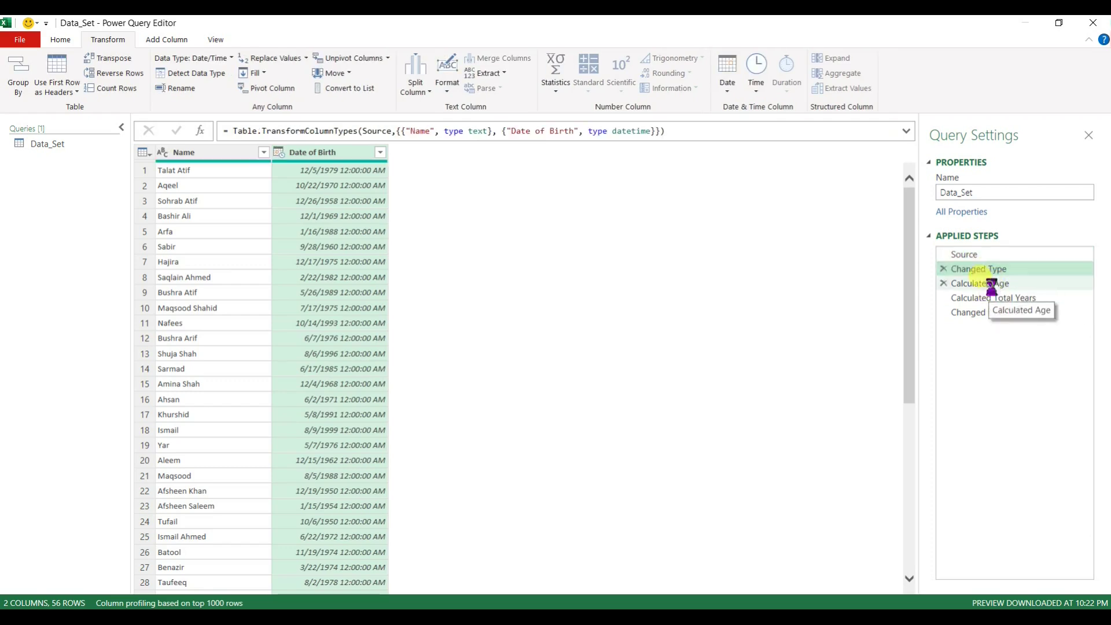
{"action": "left_click", "coordinate": [1014, 300]}
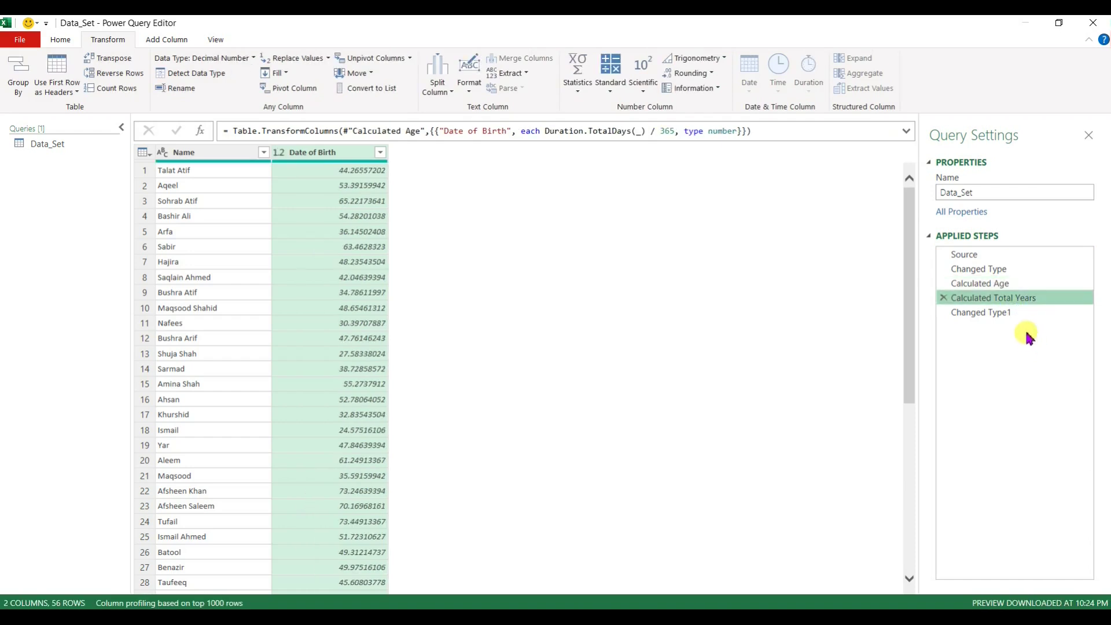
{"action": "left_click", "coordinate": [984, 313]}
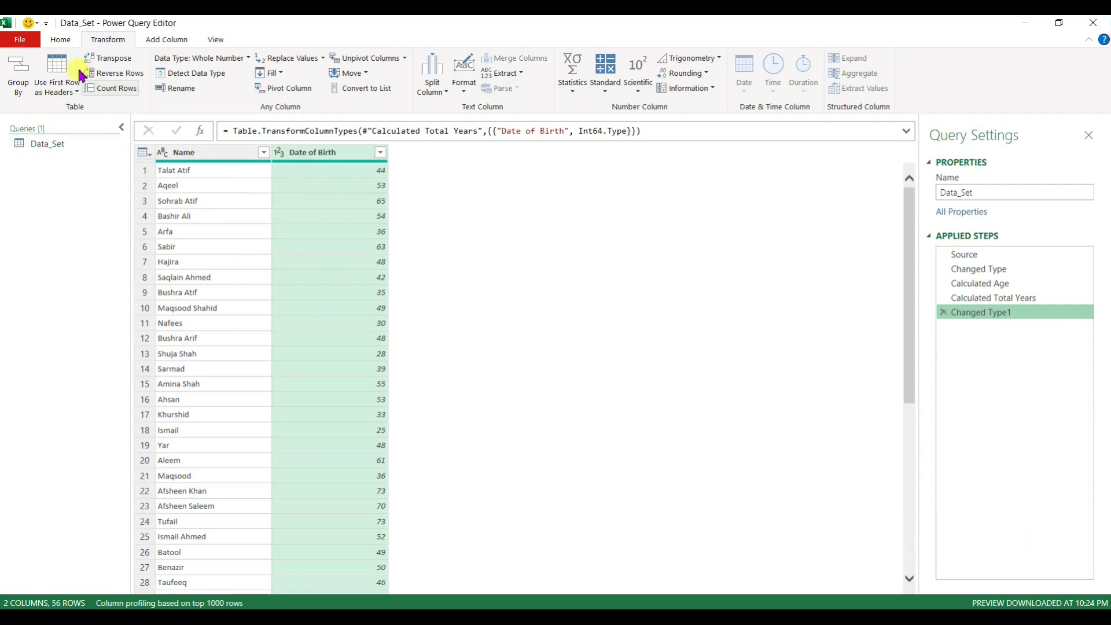
{"action": "left_click", "coordinate": [61, 40]}
Step: Close & Load the Data_Set query into Excel and check the first loaded age
{"action": "left_click", "coordinate": [19, 91]}
{"action": "left_click", "coordinate": [65, 107]}
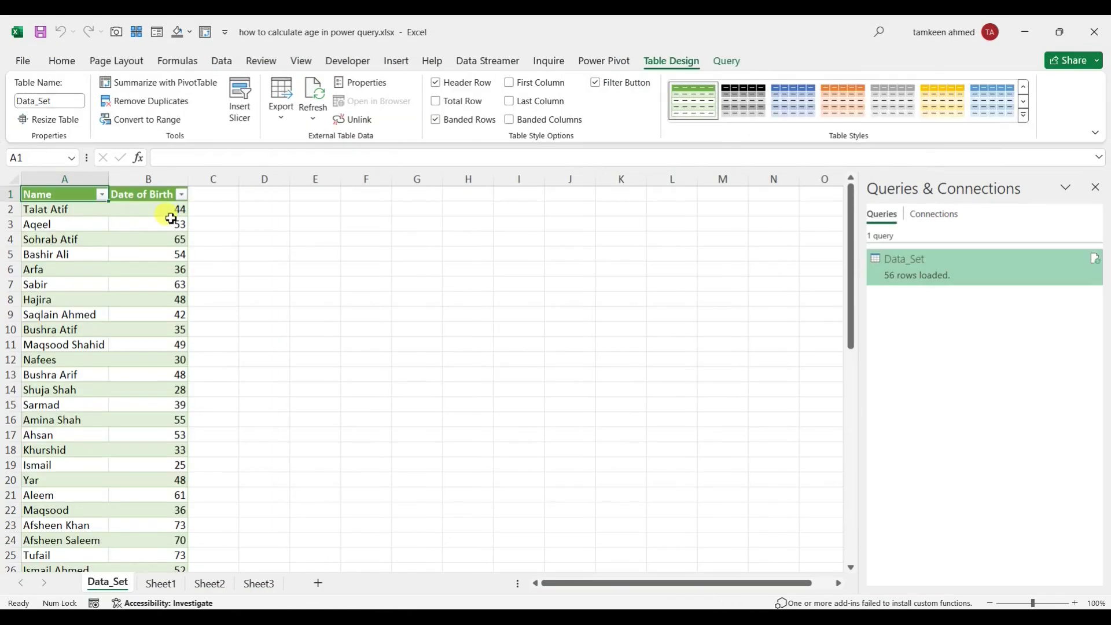
{"action": "left_click", "coordinate": [171, 212]}
Step: Check the ages in cells B5 and B4 and scroll through the loaded 56-row table
{"action": "left_click_drag", "start_coordinate": [46, 210], "coordinate": [174, 213]}
{"action": "left_click", "coordinate": [157, 255]}
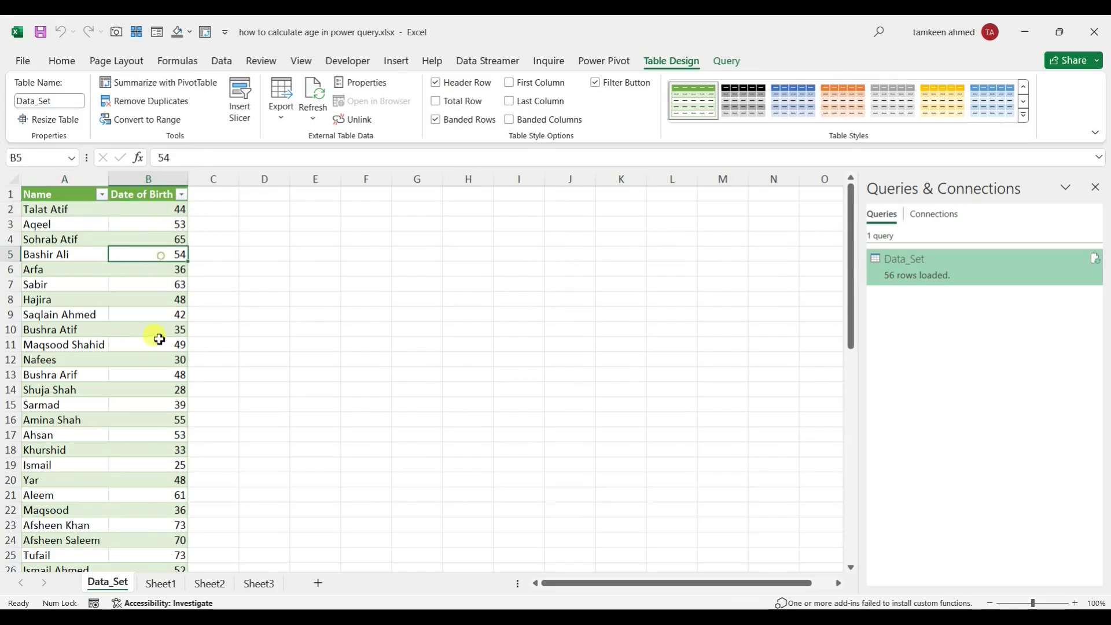
{"action": "scroll", "coordinate": [159, 339], "scroll_direction": "down", "scroll_amount": 3}
{"action": "scroll", "coordinate": [159, 340], "scroll_direction": "down", "scroll_amount": 8}
{"action": "scroll", "coordinate": [159, 340], "scroll_direction": "down", "scroll_amount": 4}
{"action": "scroll", "coordinate": [159, 339], "scroll_direction": "up", "scroll_amount": 9}
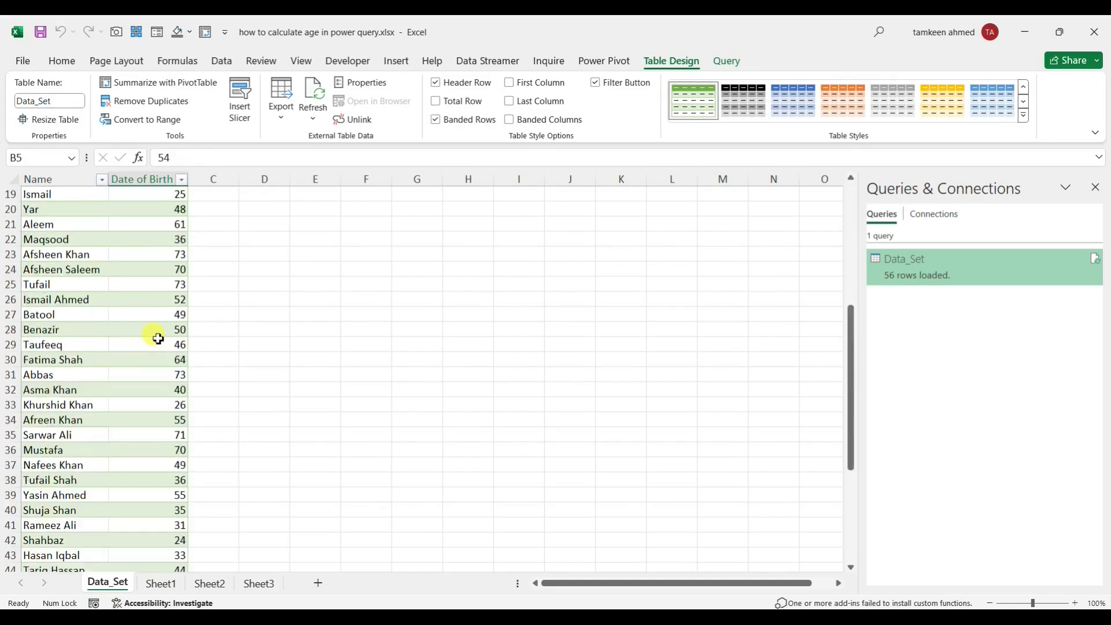
{"action": "scroll", "coordinate": [158, 338], "scroll_direction": "up", "scroll_amount": 6}
{"action": "left_click", "coordinate": [124, 237]}
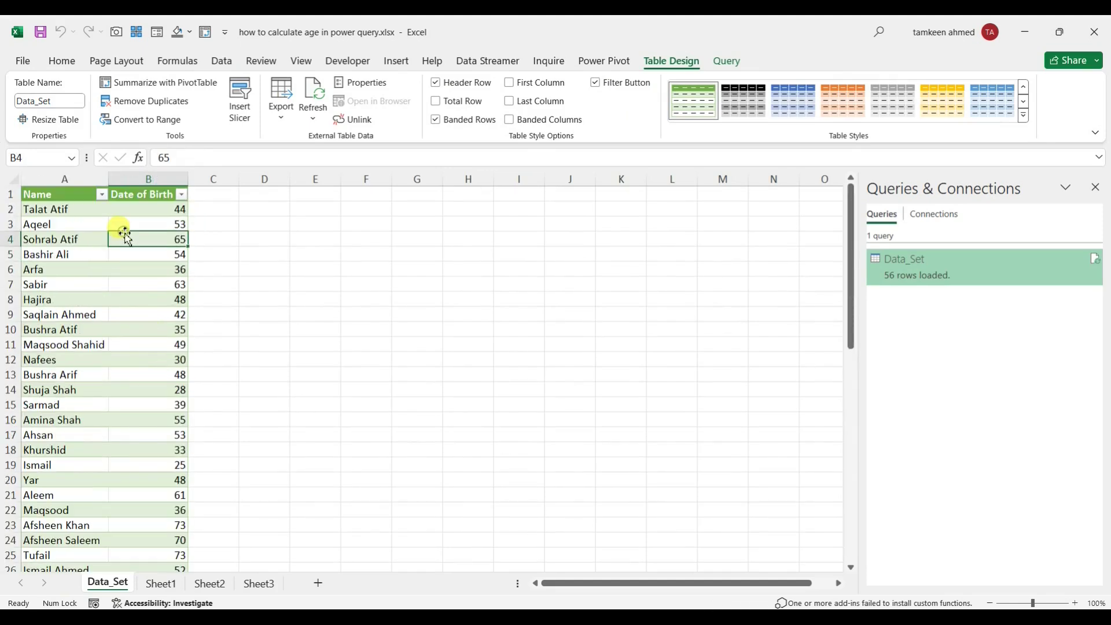